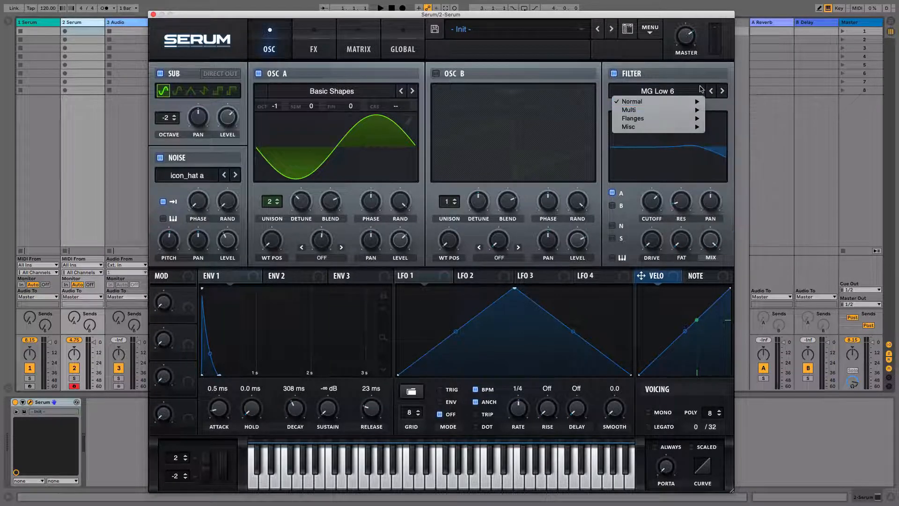
Change the filter type to Low 18, moving through the types after MG Low 6
click(685, 86)
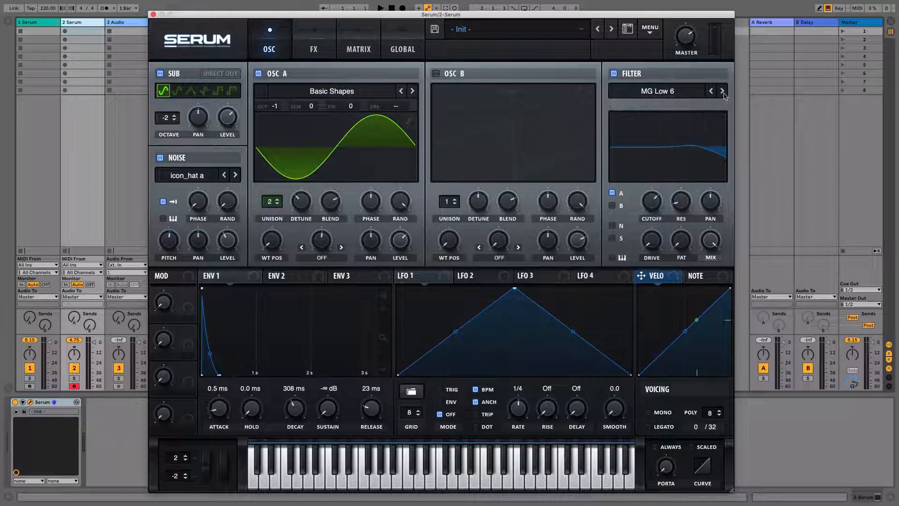
click(722, 91)
click(722, 91)
click(722, 91)
click(722, 92)
click(723, 92)
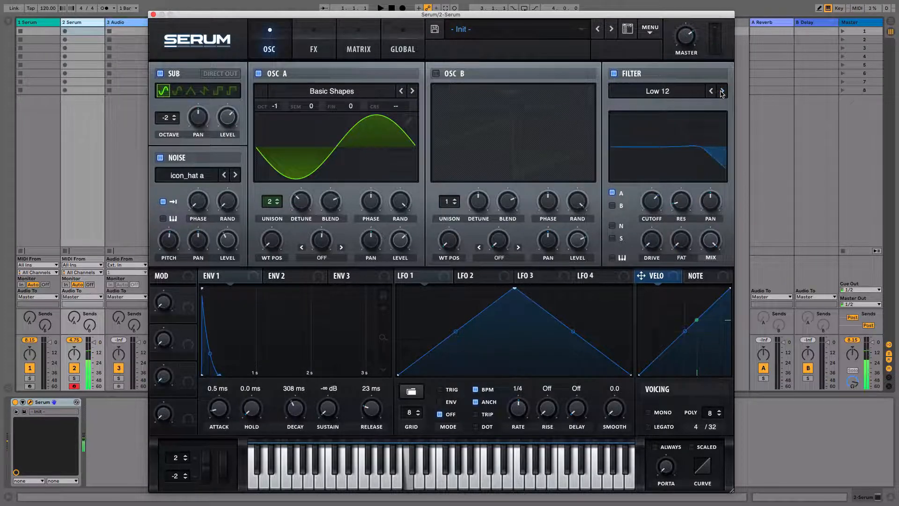
click(722, 91)
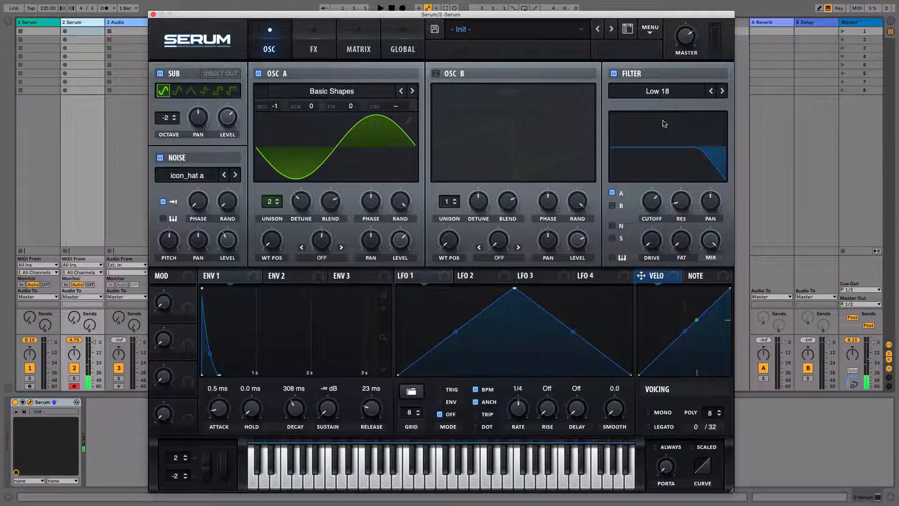
Lower the Low 18 filter's cutoff and raise its resonance to about halfway
drag(654, 202, 650, 208)
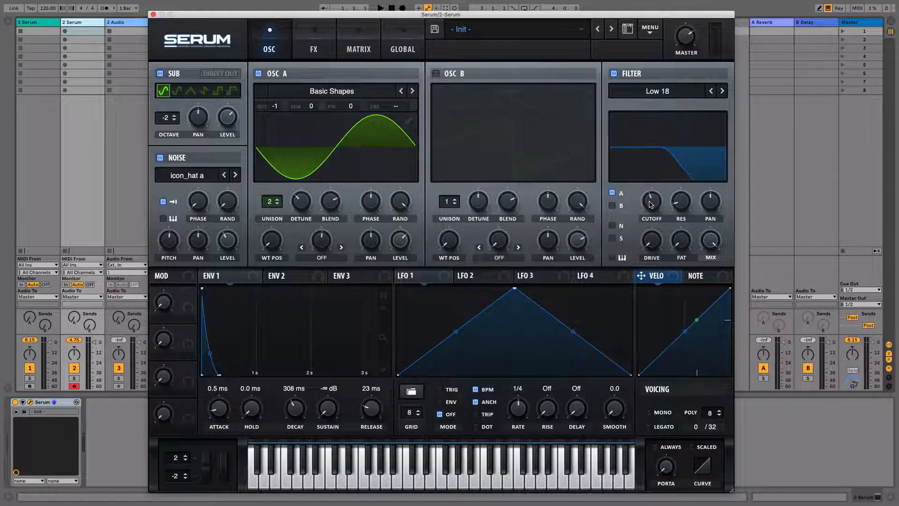
drag(682, 202, 679, 167)
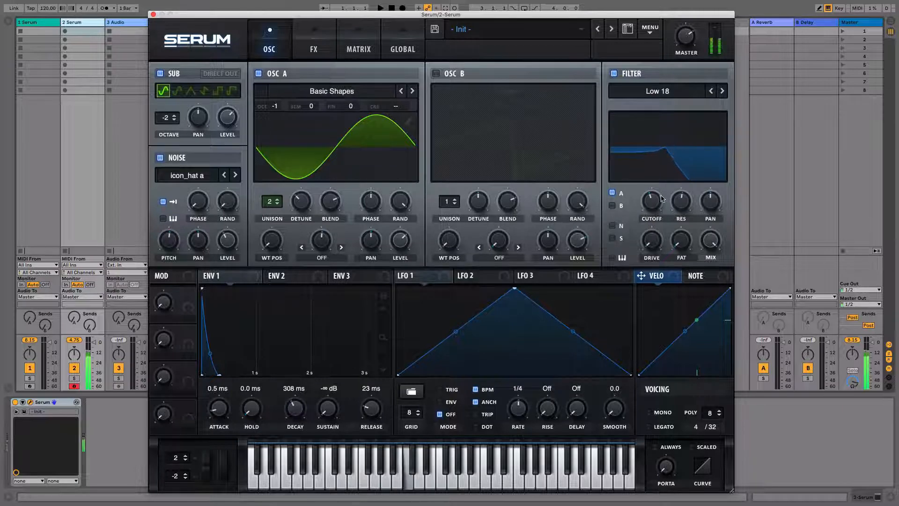
mouse_move(652, 203)
mouse_down()
mouse_move(650, 161)
mouse_move(659, 169)
mouse_move(658, 207)
mouse_up()
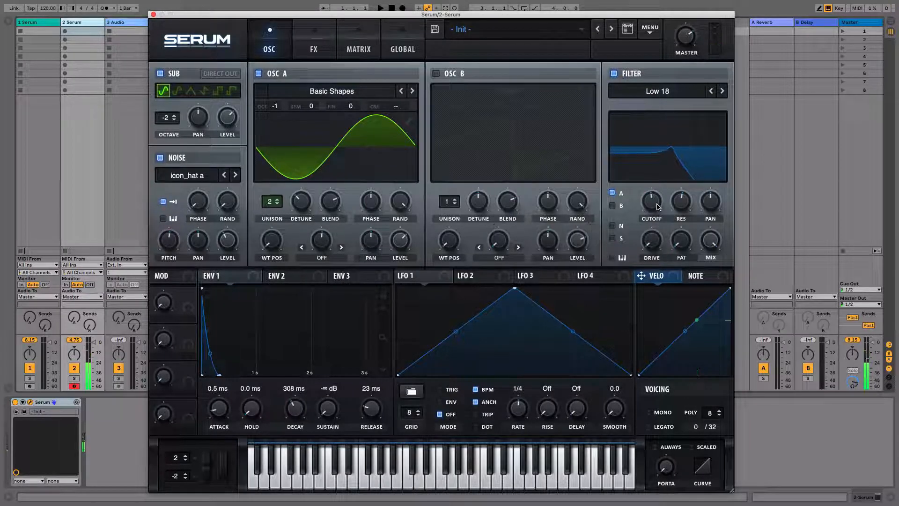
Toggle oscillator A's filter routing off and on, and route the sub and noise oscillators through the filter too
click(619, 194)
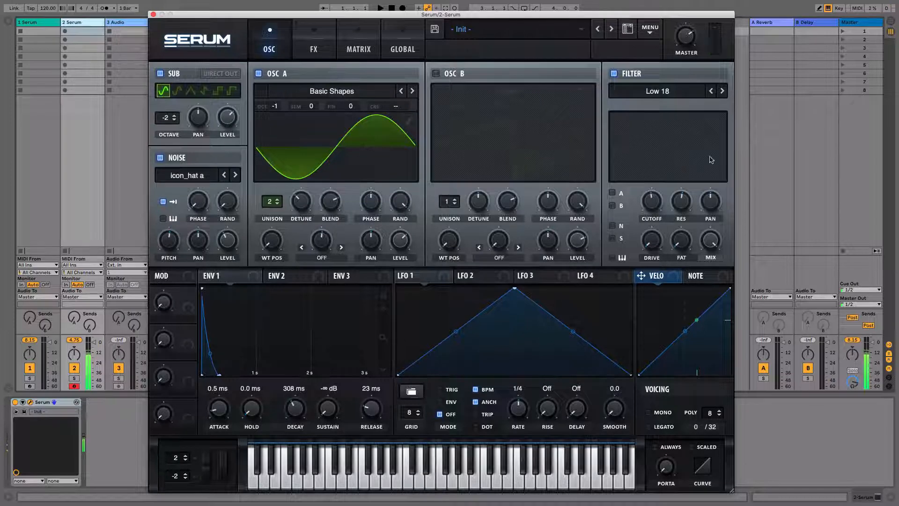
click(613, 192)
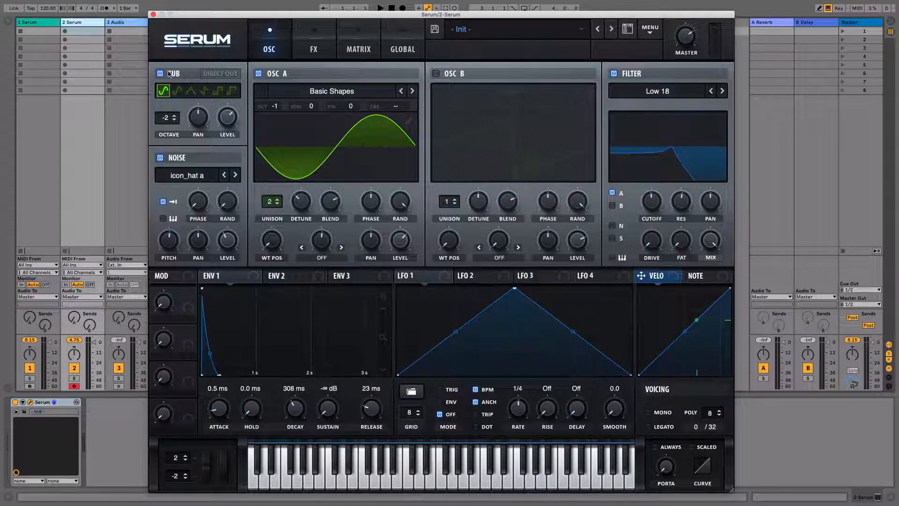
click(624, 226)
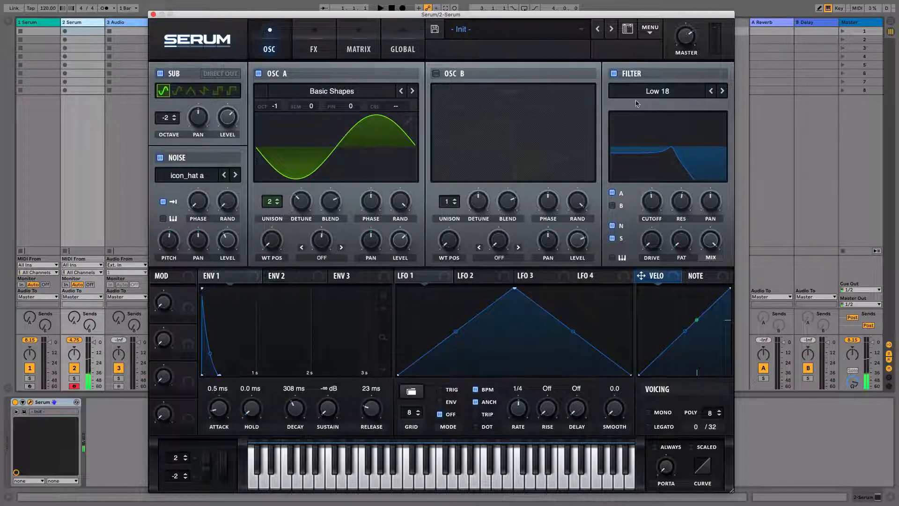
Sweep the filter cutoff down to about 106 Hz and partway back up, and slightly adjust the master volume
drag(652, 206, 657, 225)
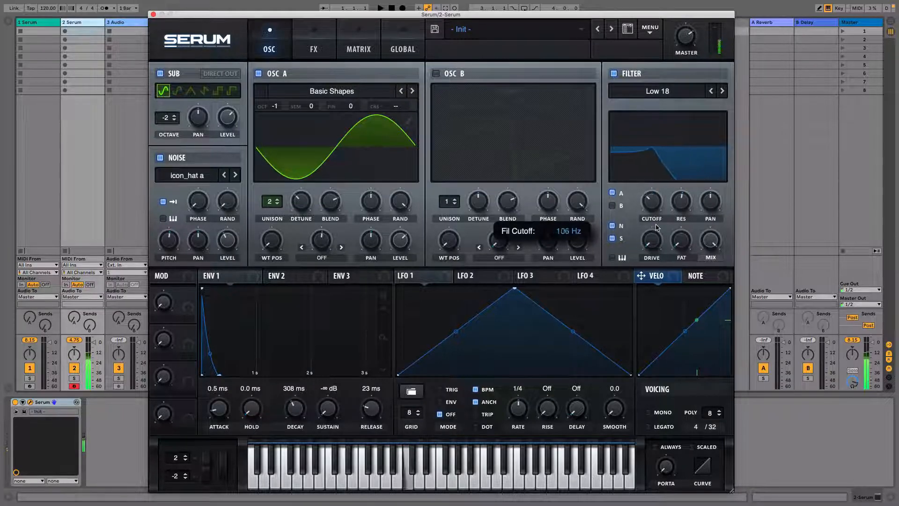
drag(687, 34, 687, 31)
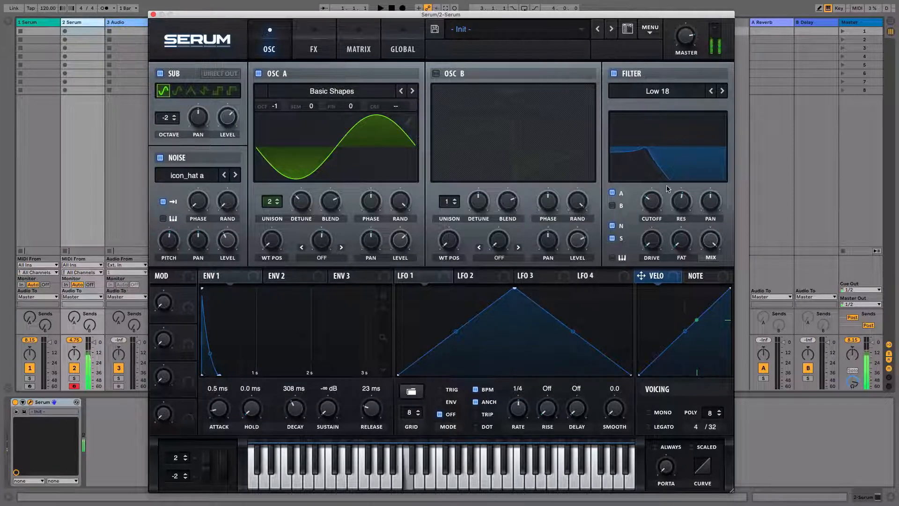
mouse_move(654, 200)
mouse_down()
mouse_move(658, 149)
mouse_move(671, 206)
mouse_up()
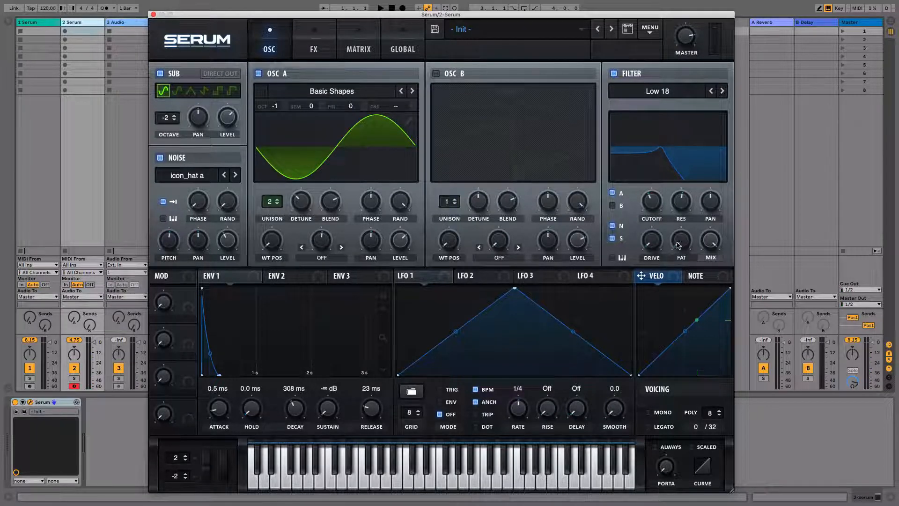
Raise the filter drive past halfway, try the Fat control, and sweep the cutoff to hear the driven filter
mouse_move(678, 244)
mouse_down()
mouse_move(676, 219)
mouse_move(675, 245)
mouse_up()
drag(645, 243, 683, 233)
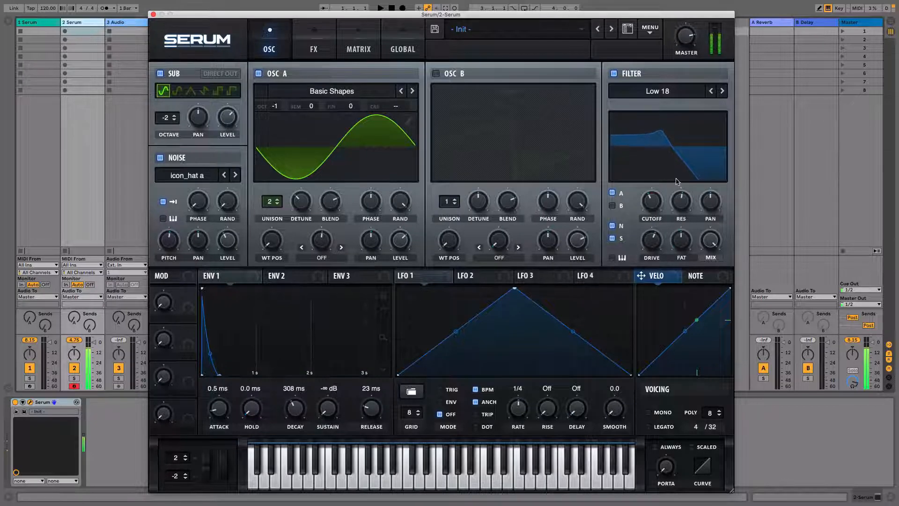
mouse_move(651, 200)
mouse_down()
mouse_move(652, 182)
mouse_move(654, 211)
mouse_move(684, 199)
mouse_move(648, 212)
mouse_move(654, 198)
mouse_move(653, 224)
mouse_move(652, 175)
mouse_move(654, 201)
mouse_move(658, 187)
mouse_up()
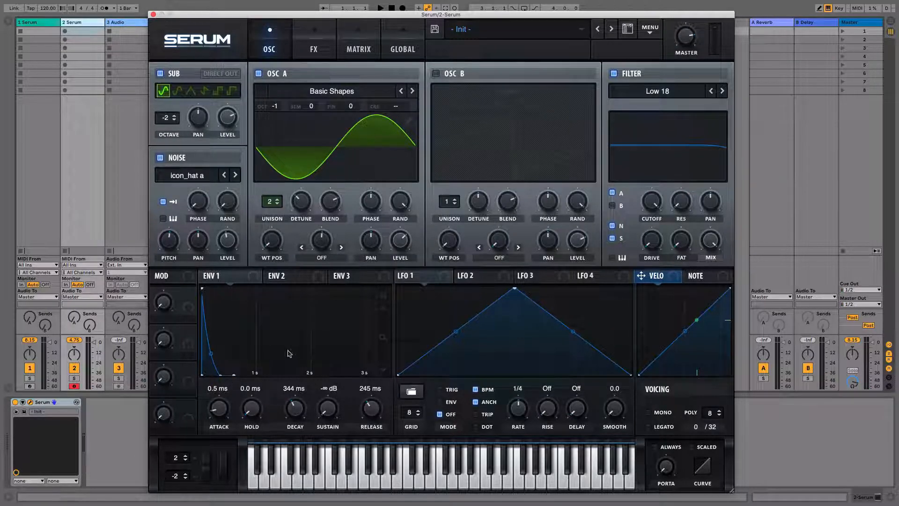
Move oscillator A's wavetable position to the saw shape and set Env 1's sustain to -8.7 dB with a 344 ms decay
drag(226, 375, 225, 281)
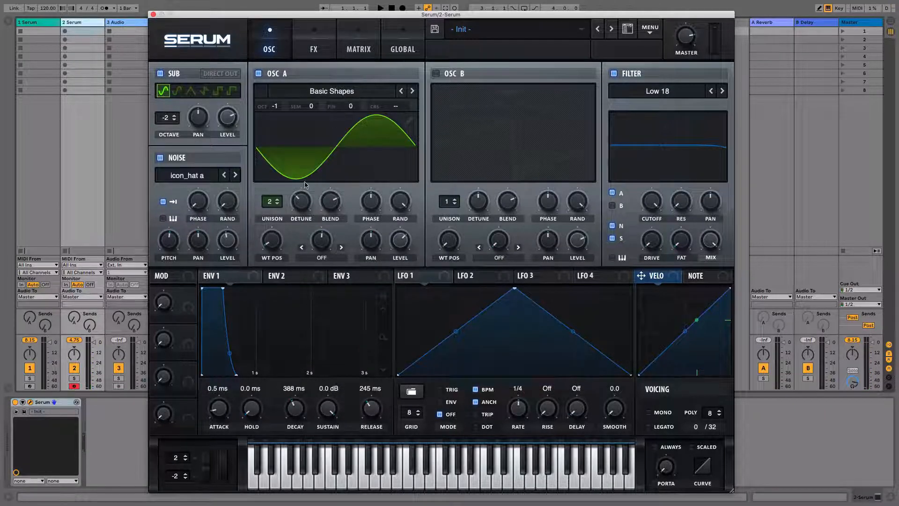
drag(271, 242, 271, 232)
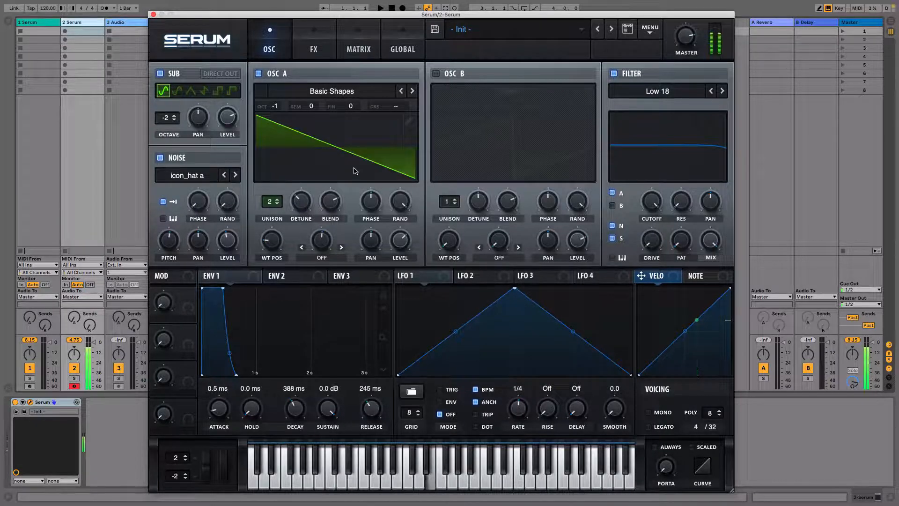
drag(222, 288, 221, 323)
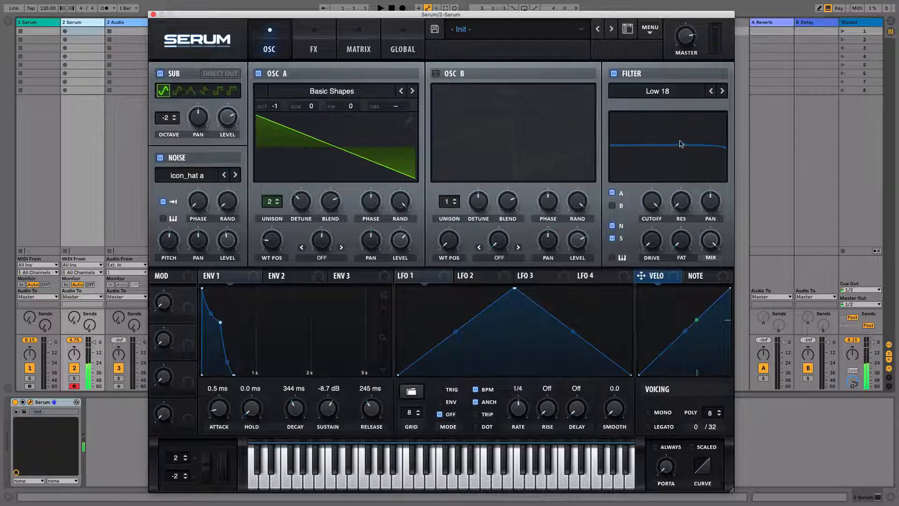
Lower the filter cutoff slightly and change the filter type to LH 6 from the Multi category
mouse_move(654, 202)
mouse_down()
mouse_move(663, 281)
mouse_move(648, 209)
mouse_up()
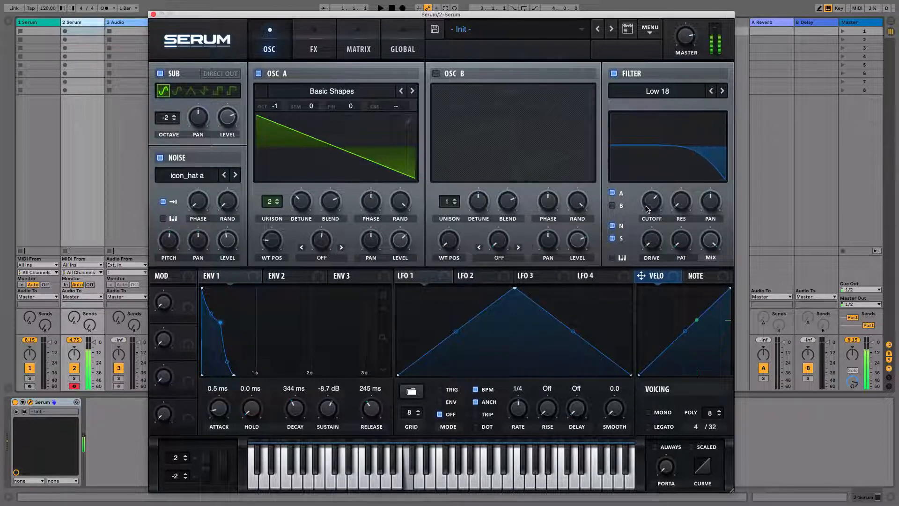
click(651, 92)
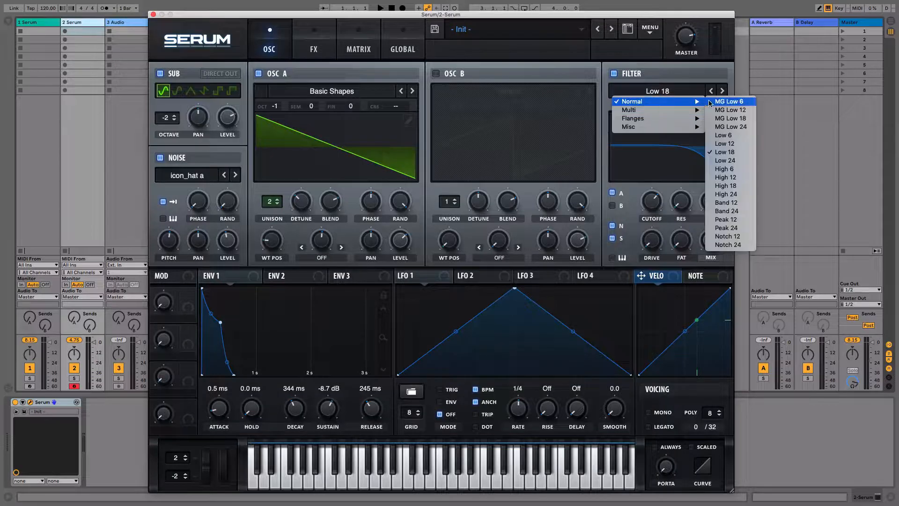
mouse_move(633, 122)
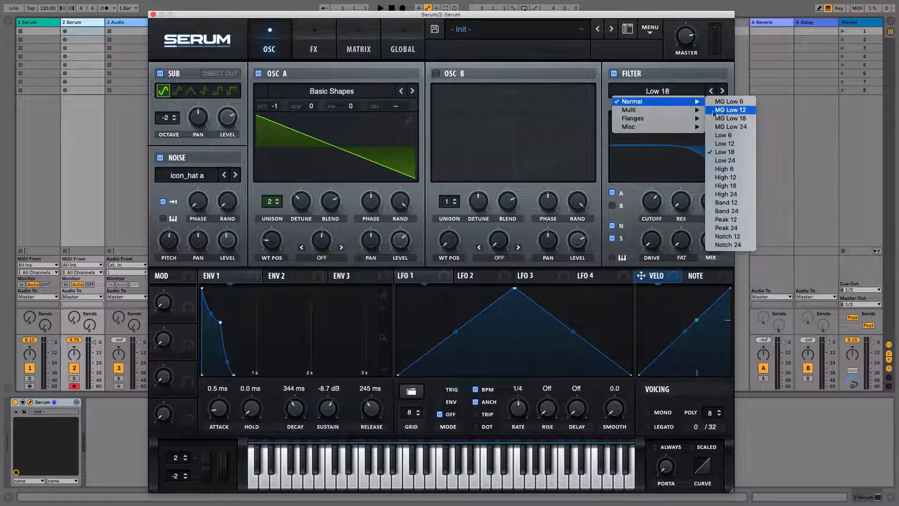
click(717, 110)
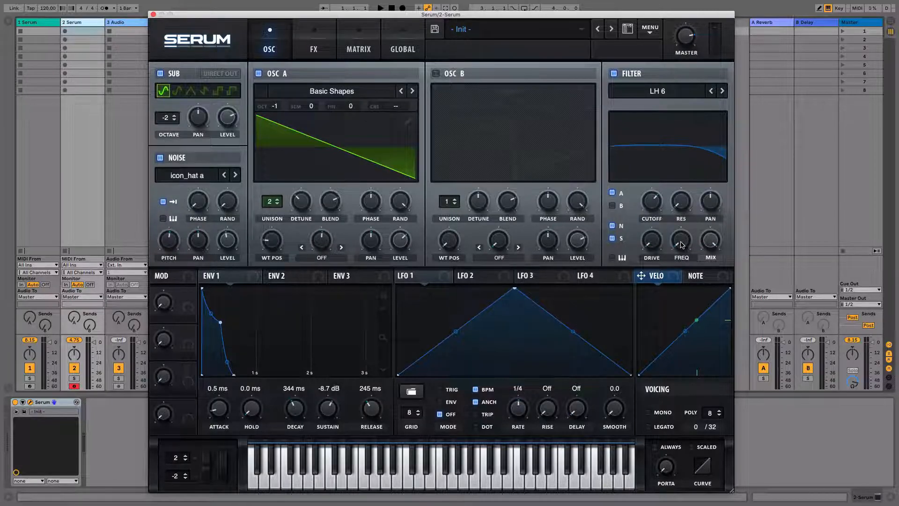
Raise the filter's FREQ control to just below halfway and readjust the cutoff to shape the LH 6 response
mouse_move(682, 244)
mouse_down()
mouse_move(685, 229)
mouse_move(685, 274)
mouse_move(681, 238)
mouse_up()
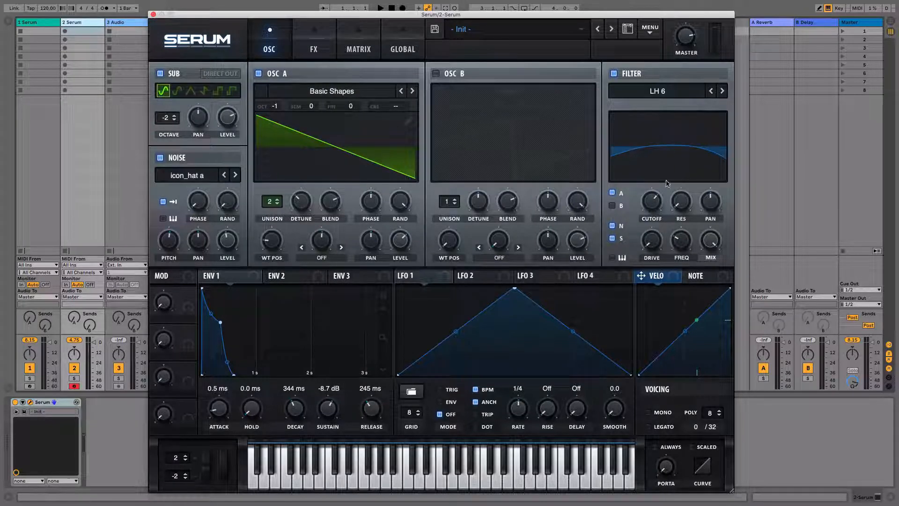
drag(655, 200, 651, 201)
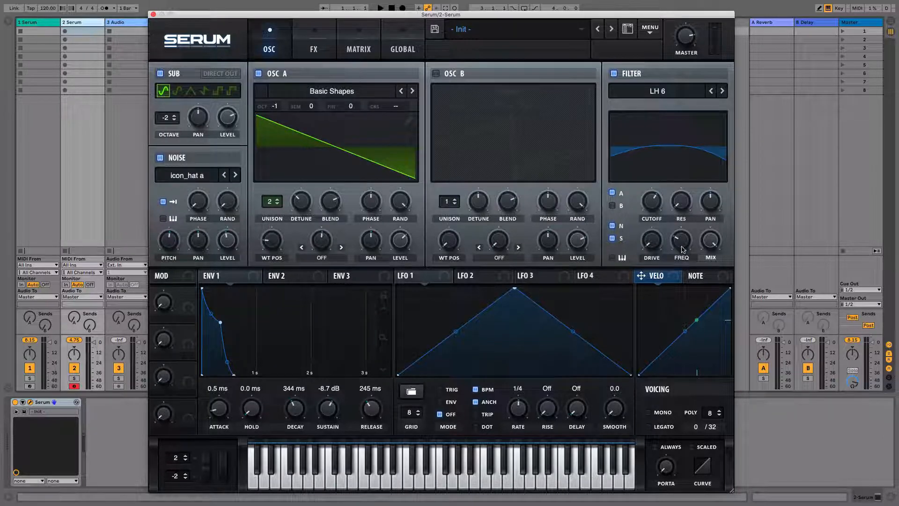
mouse_move(681, 241)
mouse_down()
mouse_move(685, 202)
mouse_move(684, 228)
mouse_up()
Change the filter type to LN 12 from the Multi category and raise its cutoff slightly
click(659, 94)
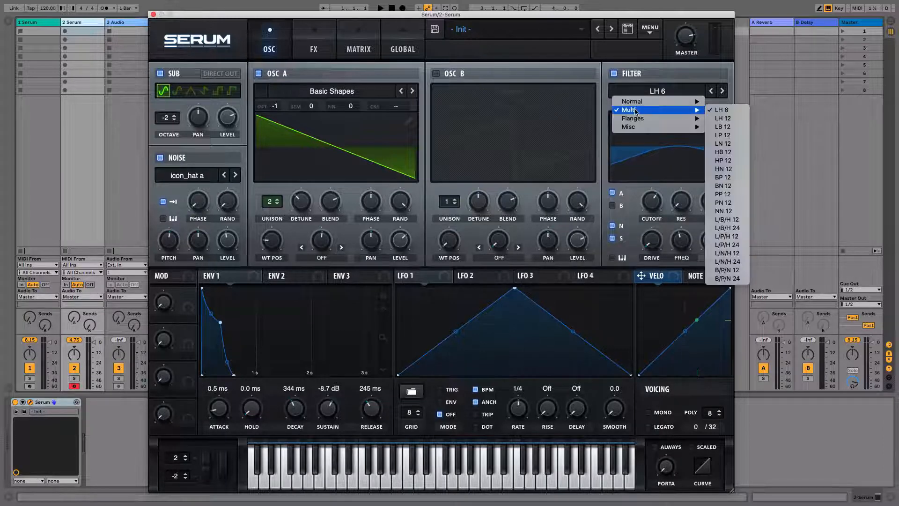
click(722, 145)
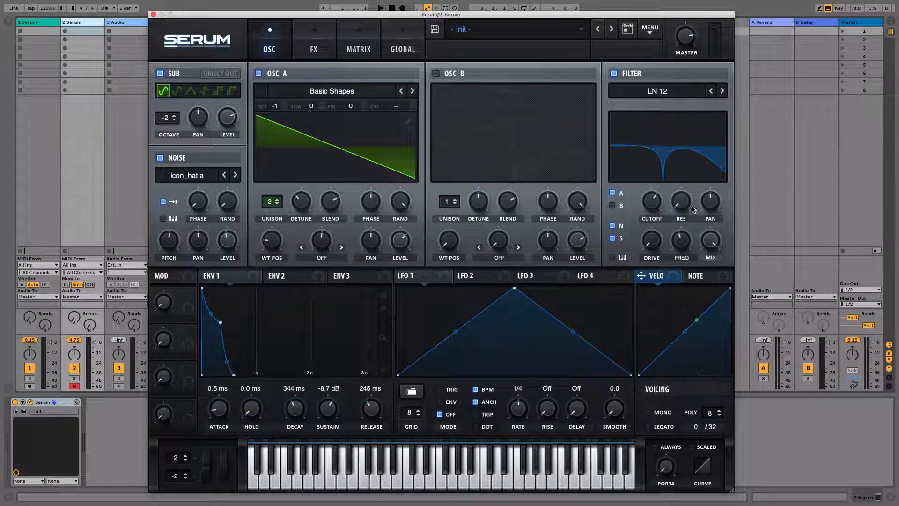
mouse_move(651, 200)
mouse_down()
mouse_move(649, 152)
mouse_move(648, 206)
mouse_move(649, 188)
mouse_up()
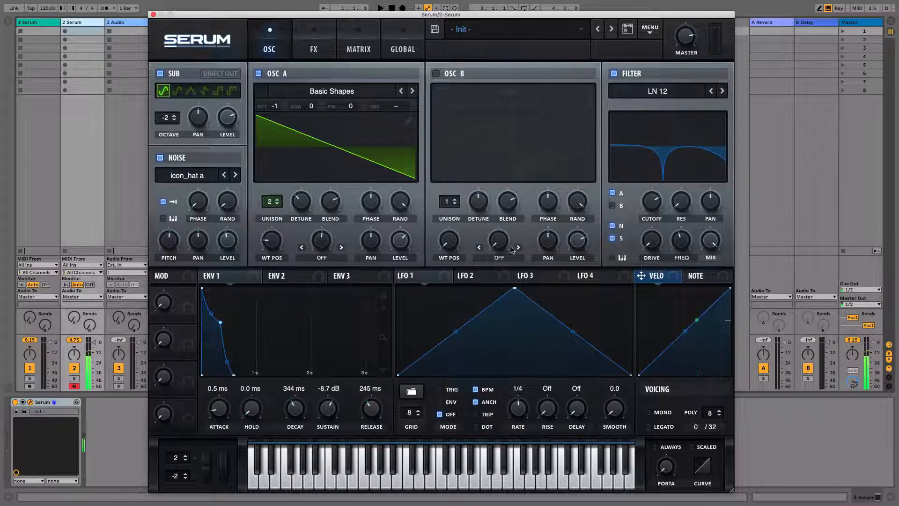
Assign LFO 1 to modulate the filter cutoff and LFO 2 to modulate the filter FREQ
drag(444, 279, 652, 201)
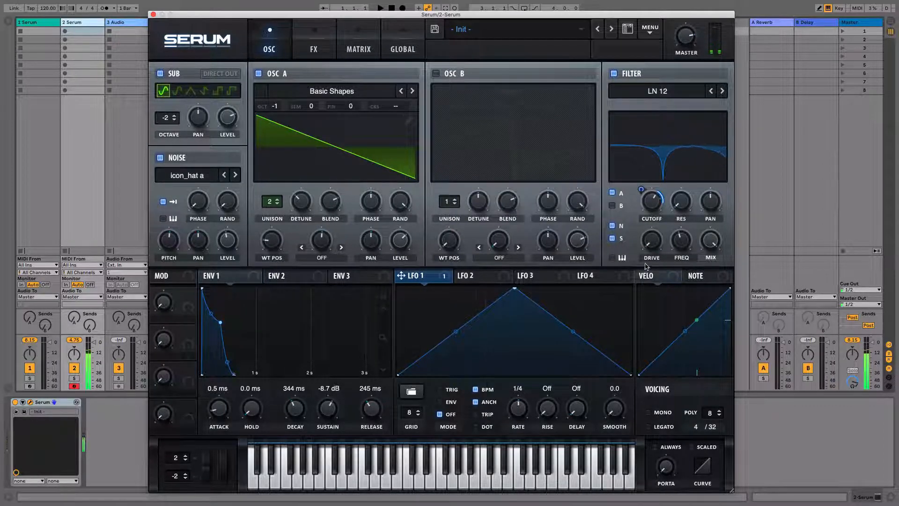
click(503, 277)
drag(503, 278, 668, 246)
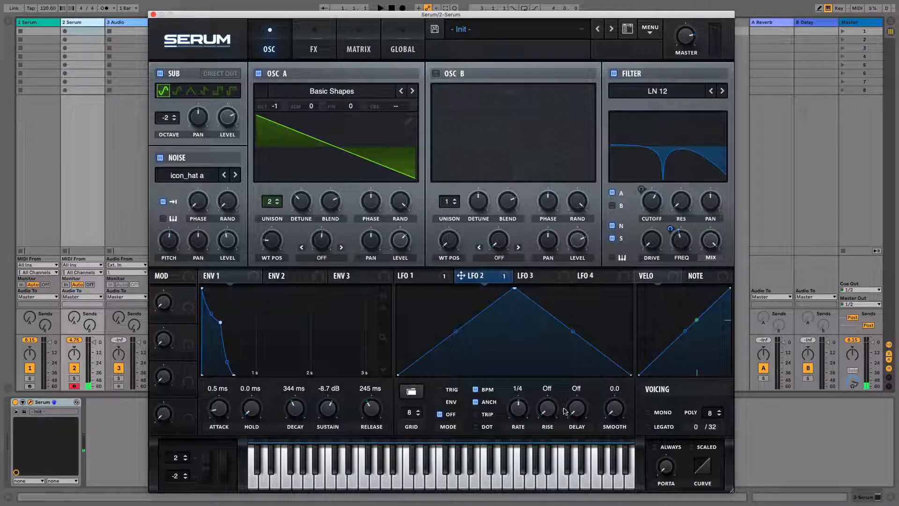
Set LFO 2's rate to 1/16 and adjust its modulation depth on the filter FREQ
drag(521, 417, 521, 407)
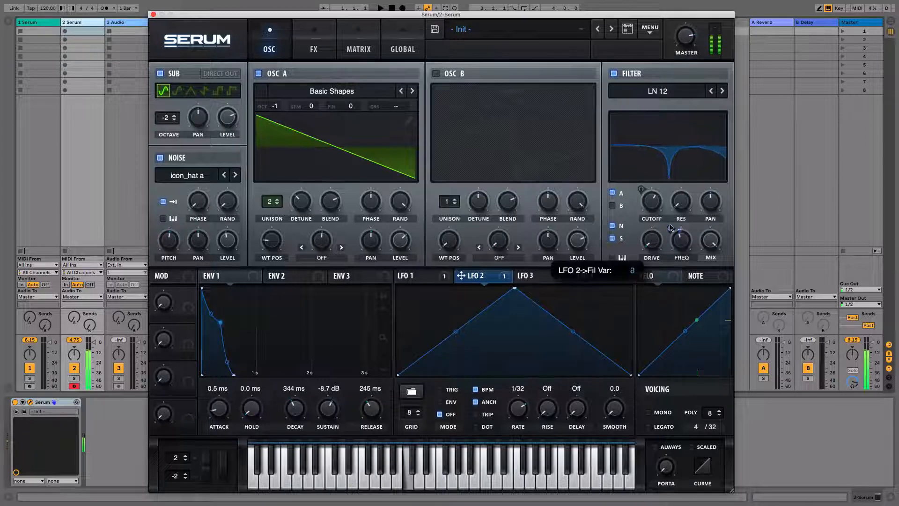
drag(671, 229, 670, 223)
drag(518, 423, 518, 416)
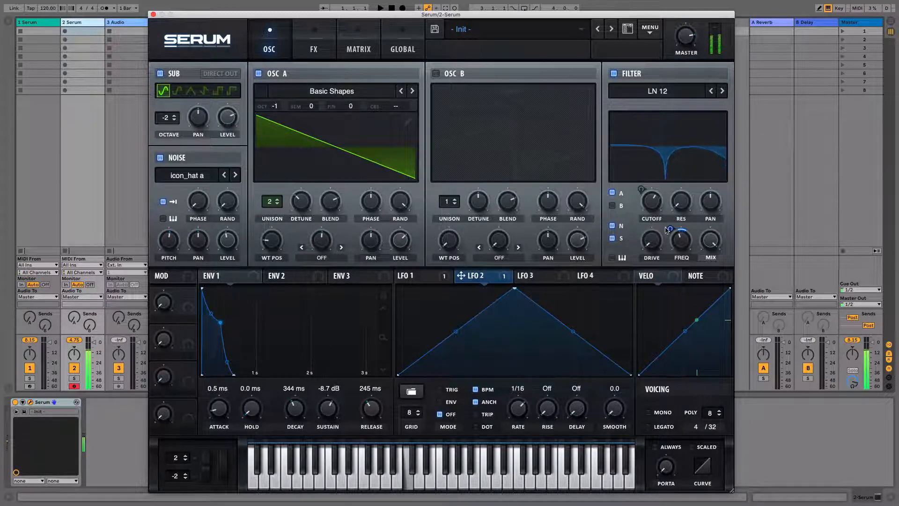
mouse_move(670, 230)
mouse_down()
mouse_move(676, 250)
mouse_move(677, 237)
mouse_up()
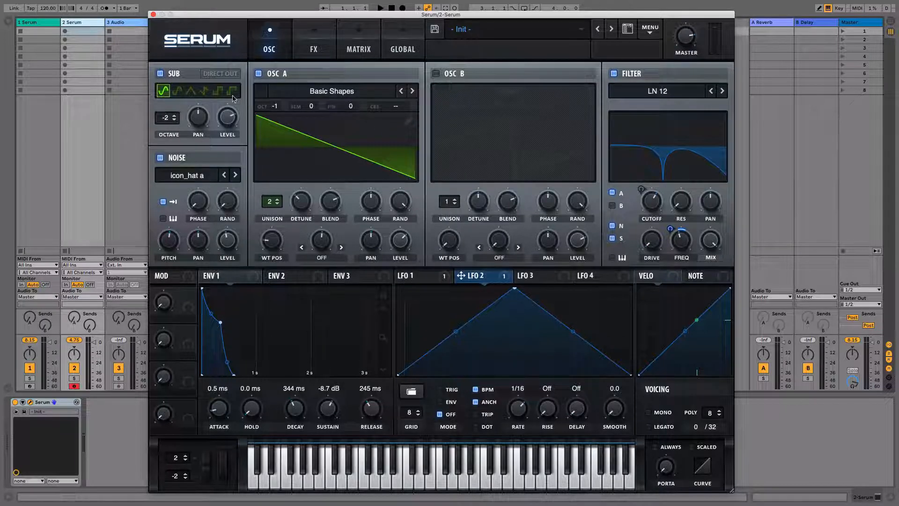
In the modulation matrix, pull the LFO 1 and LFO 2 outputs down to minimum and restore both to full
click(358, 48)
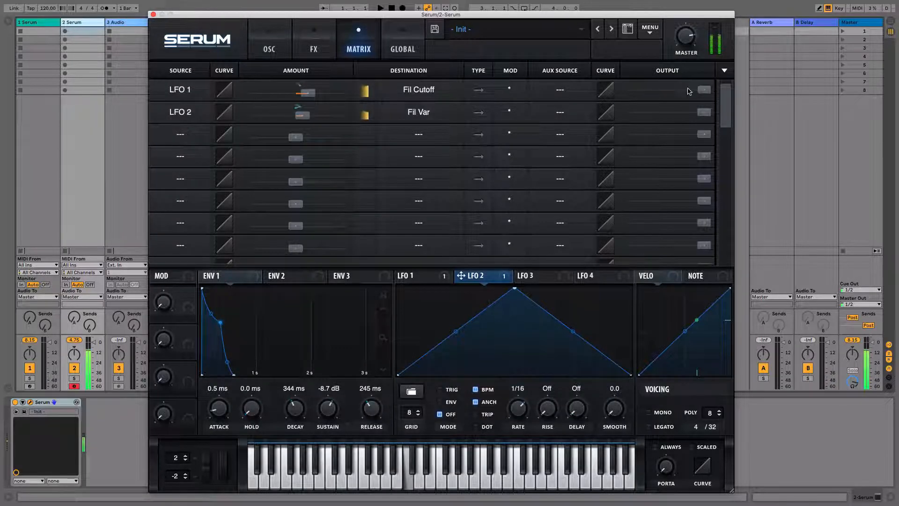
drag(701, 90, 629, 90)
drag(703, 112, 625, 108)
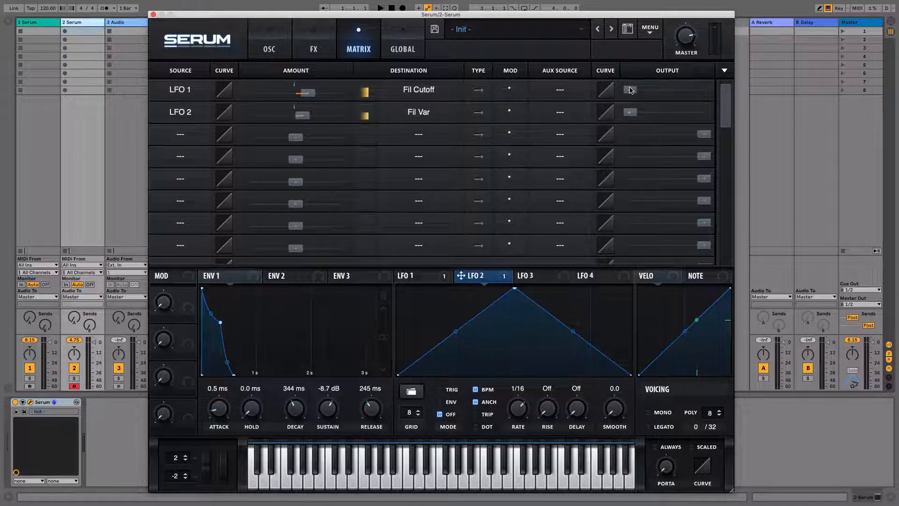
drag(631, 90, 782, 87)
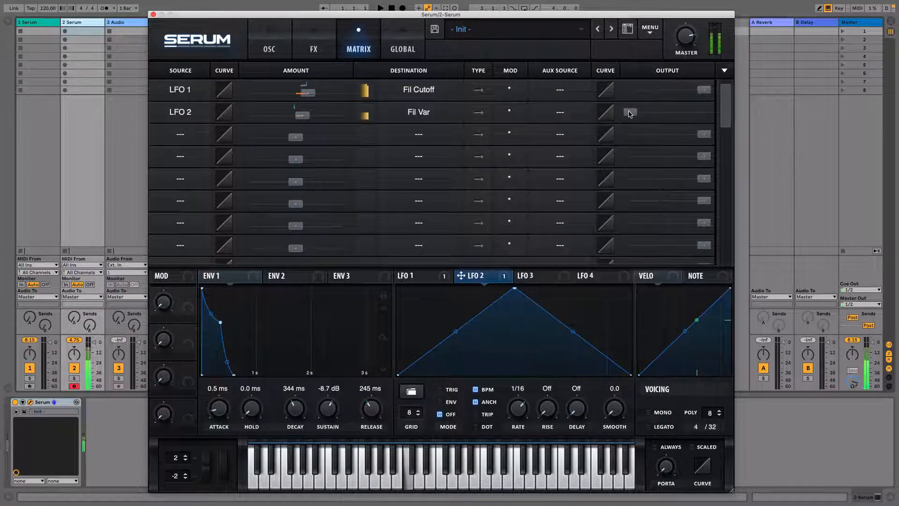
drag(632, 115, 806, 117)
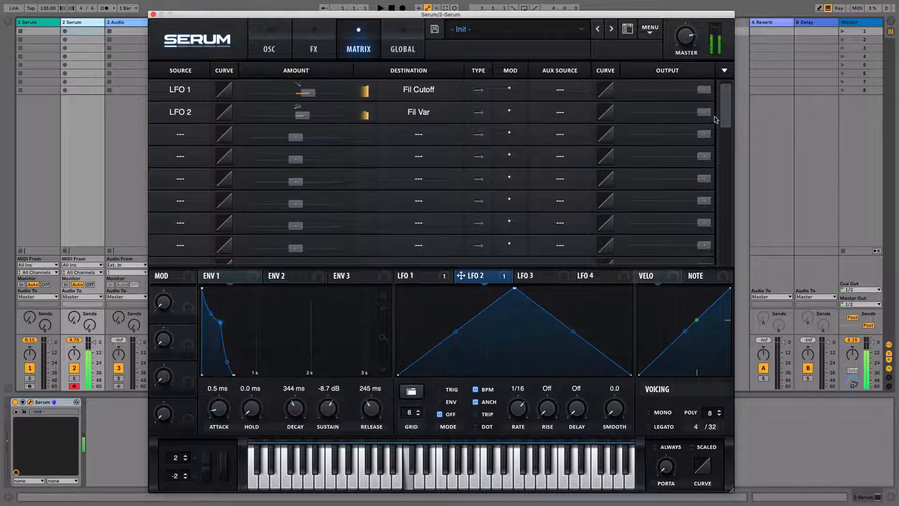
Turn down the LFO 2 output in the modulation matrix and return to the oscillator view
drag(704, 113, 659, 114)
click(271, 49)
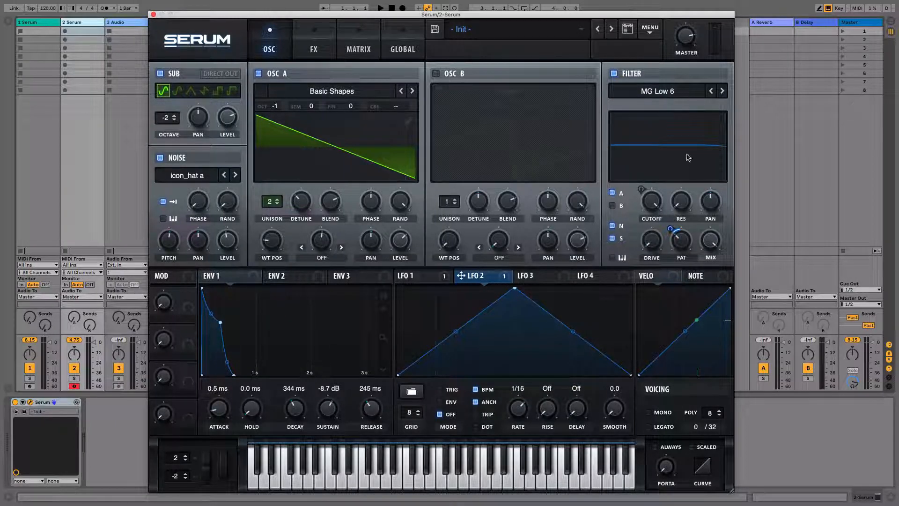
Lower the MG Low 6 filter's cutoff to around mid-range and raise its resonance to form a peak at the cutoff
drag(652, 202, 655, 249)
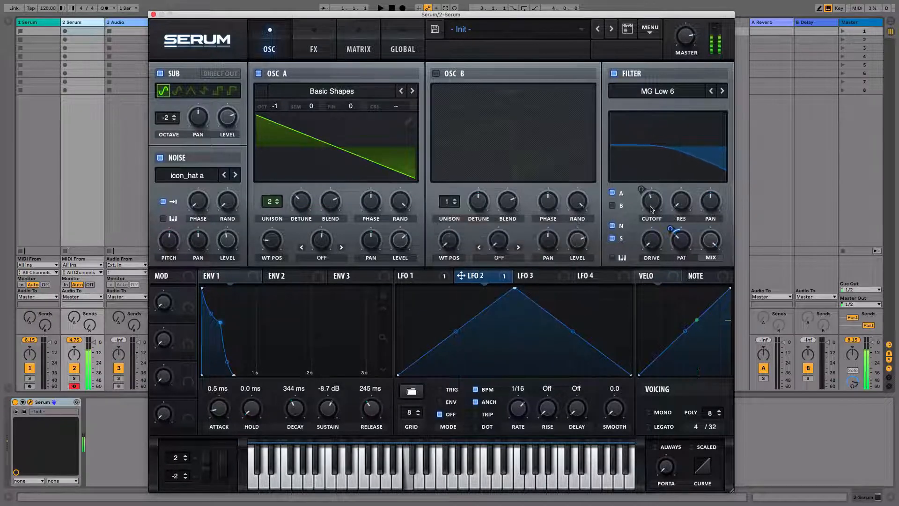
drag(680, 207, 679, 178)
click(682, 207)
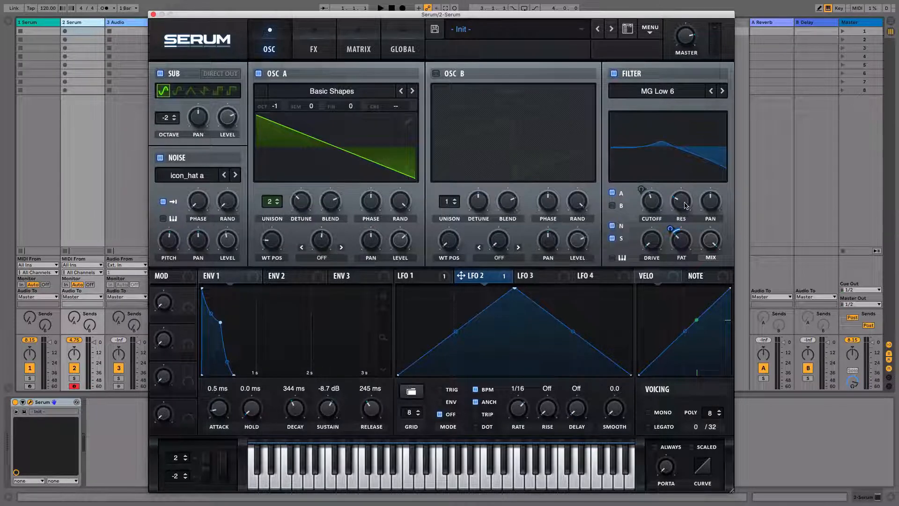
drag(683, 208, 677, 171)
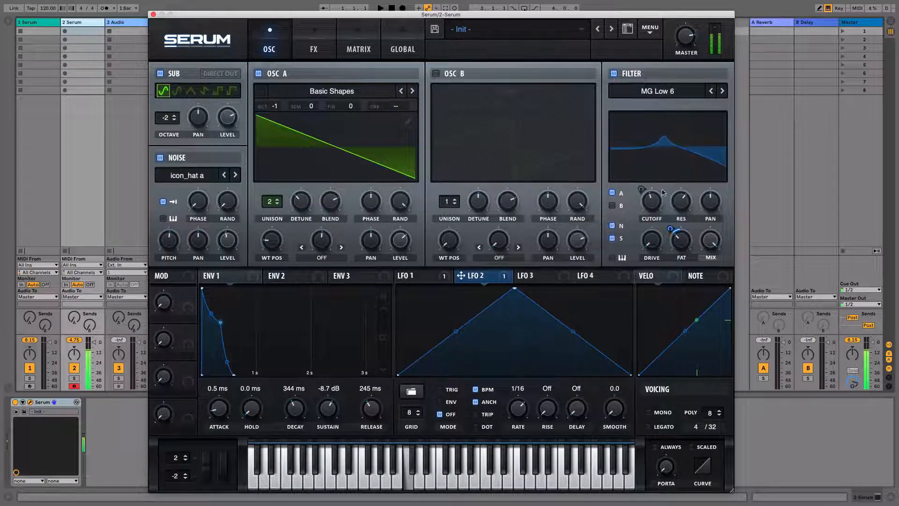
mouse_move(652, 202)
mouse_down()
mouse_move(652, 191)
mouse_move(658, 202)
mouse_up()
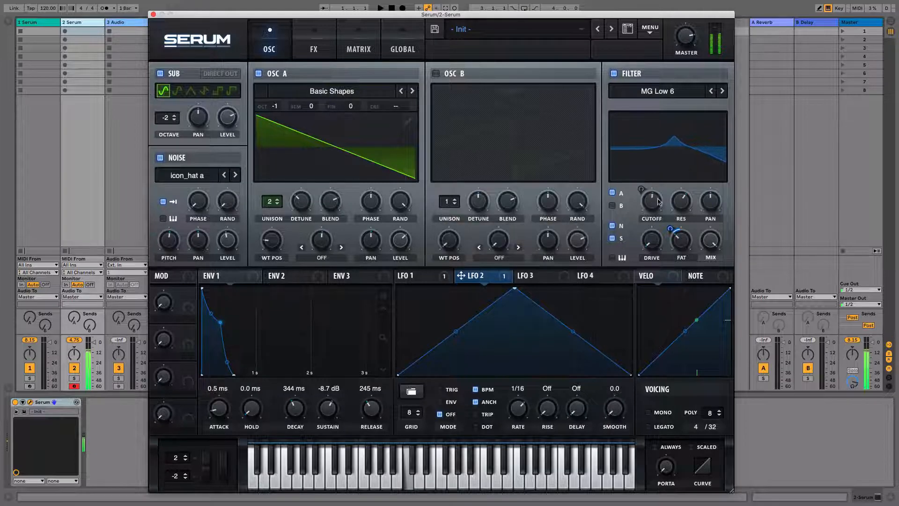
Sweep the filter mix down and back to full, switching the filter off and on to compare the sound
click(615, 74)
click(614, 74)
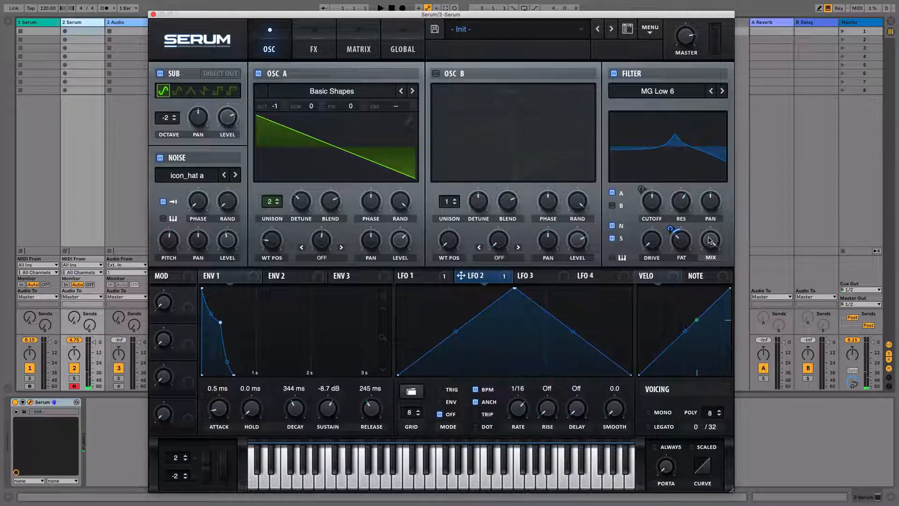
drag(710, 242, 711, 292)
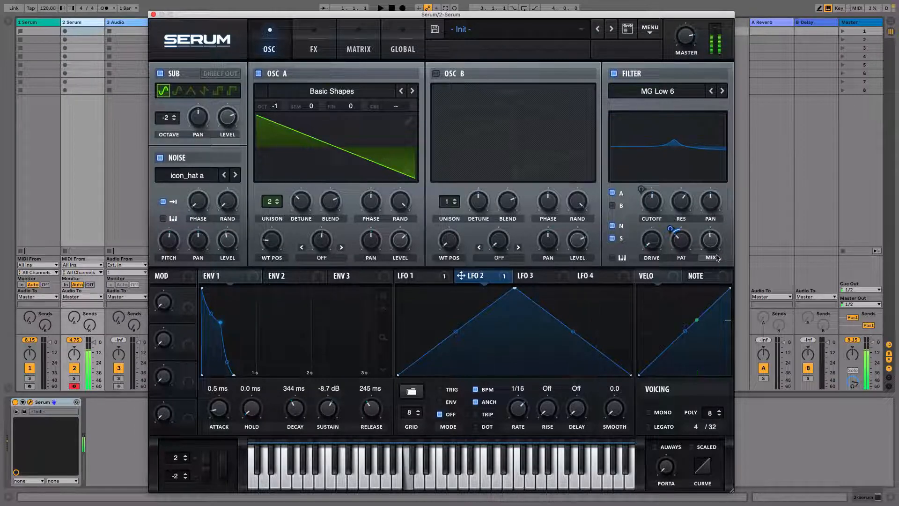
click(614, 74)
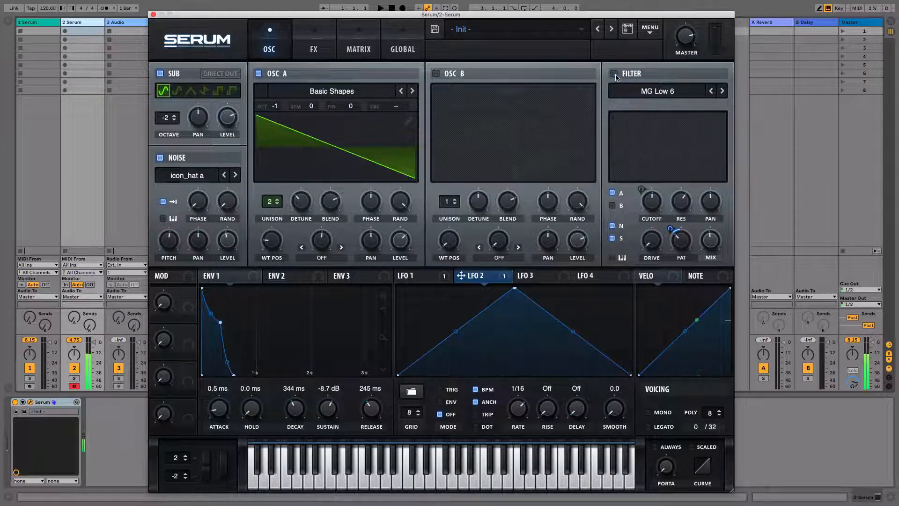
click(614, 74)
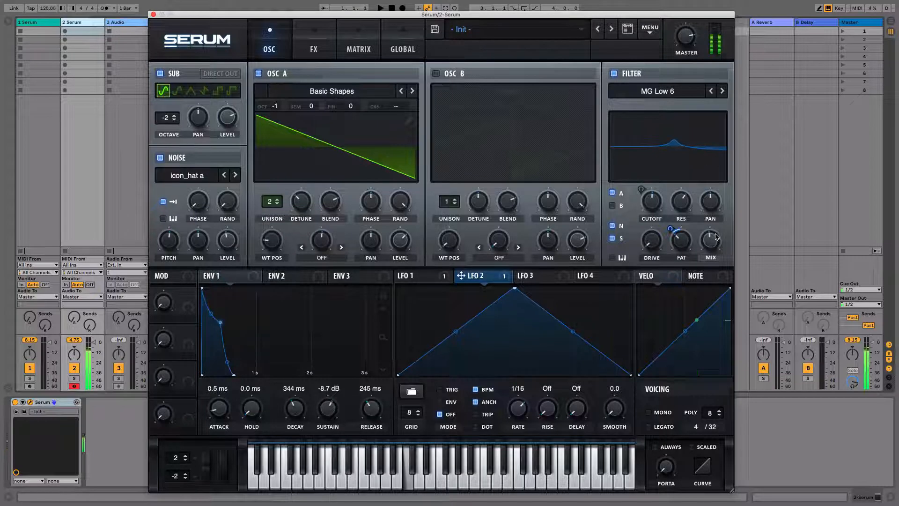
drag(710, 240, 711, 281)
drag(712, 244, 700, 88)
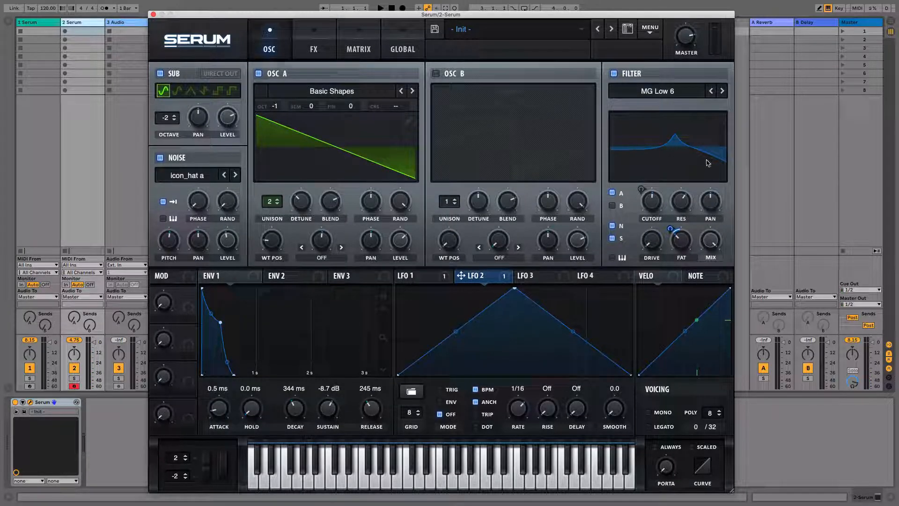
Raise the filter's stereo pan to about 77%, compare the filter off and on, and ease the pan back down
mouse_move(709, 194)
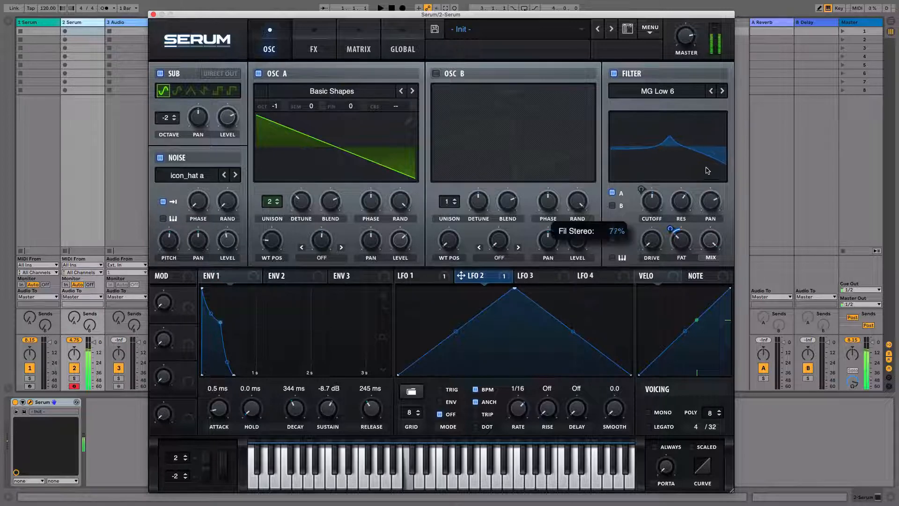
drag(708, 195, 718, 123)
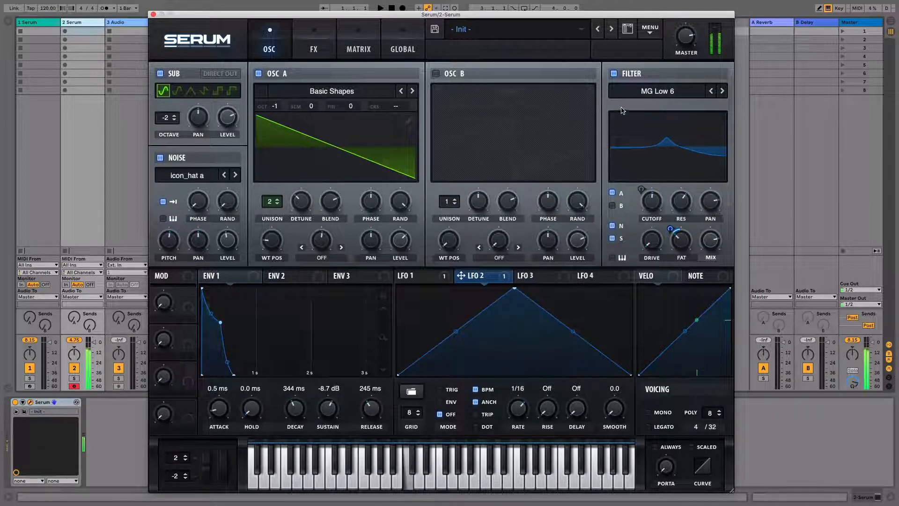
click(614, 75)
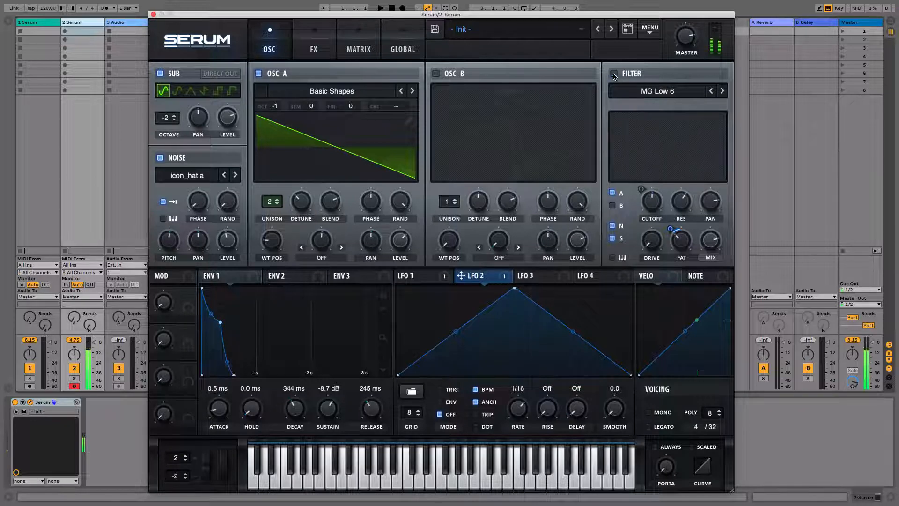
click(614, 75)
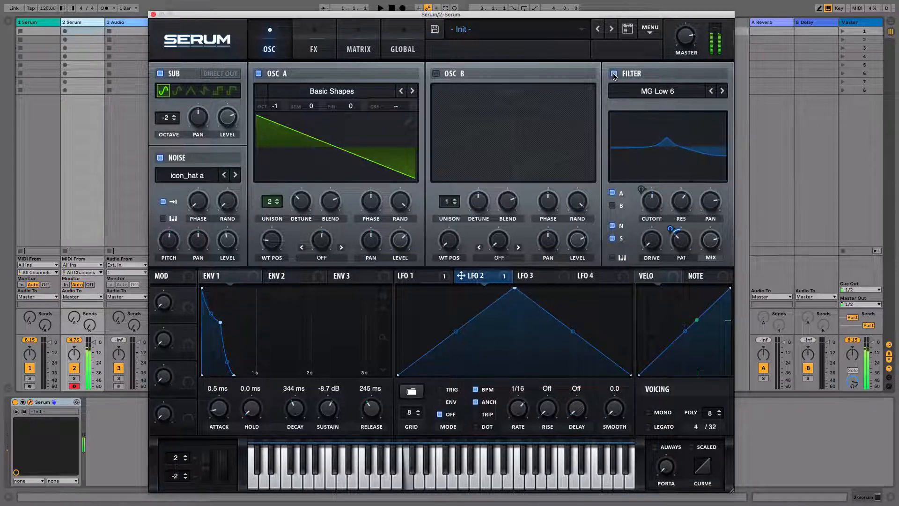
drag(709, 199, 710, 216)
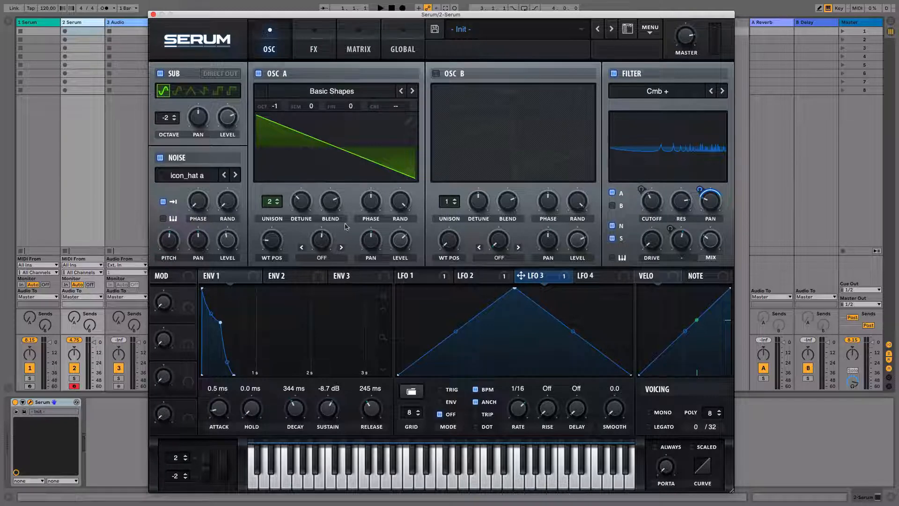
Review the effects rack and the modulation matrix routings, and return to the oscillator view
click(296, 49)
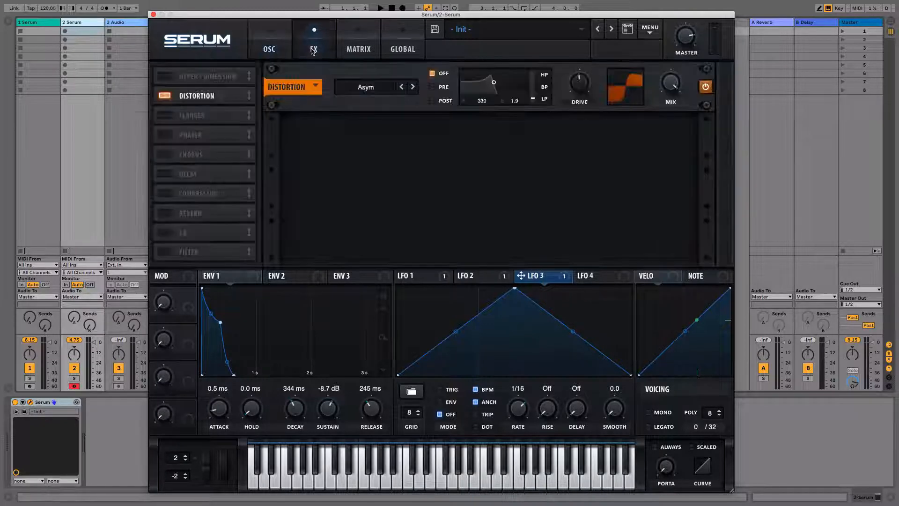
click(285, 51)
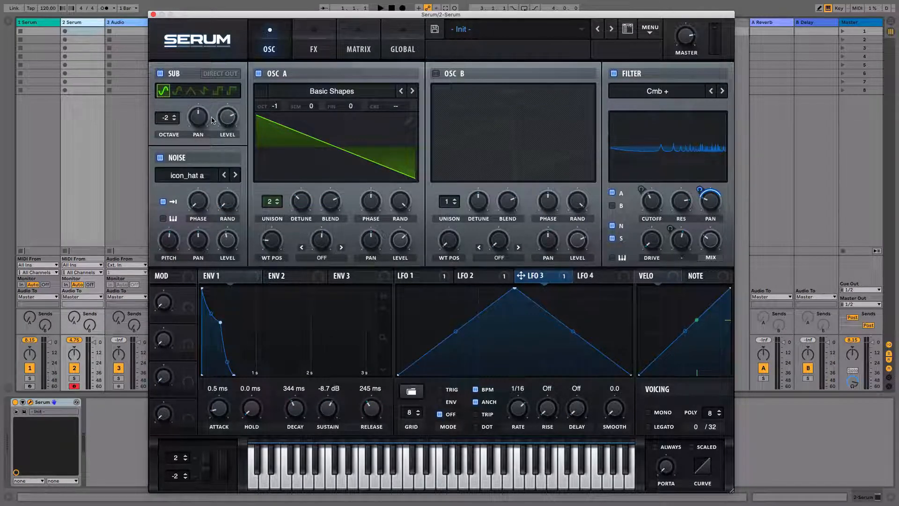
click(361, 50)
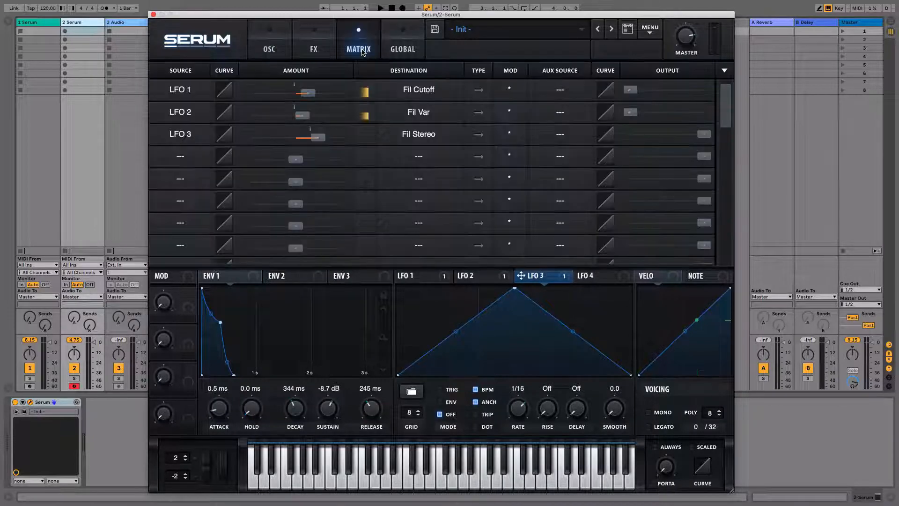
click(279, 50)
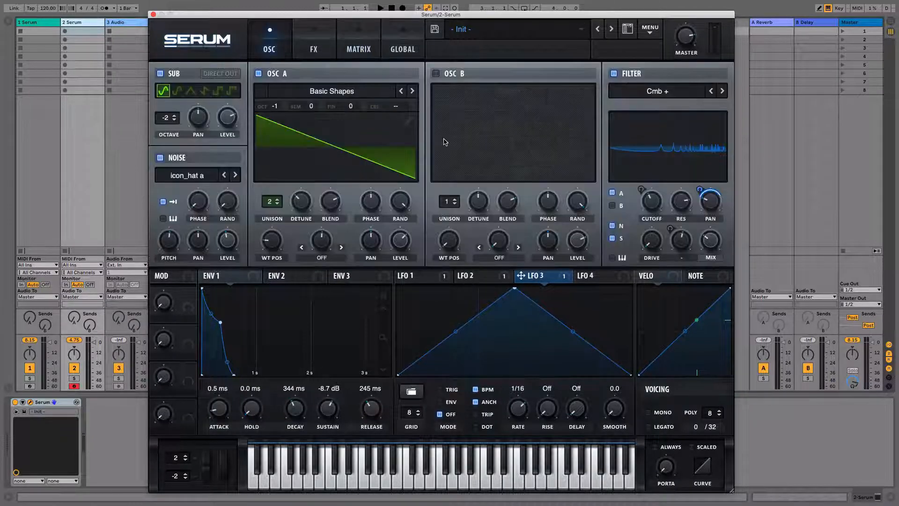